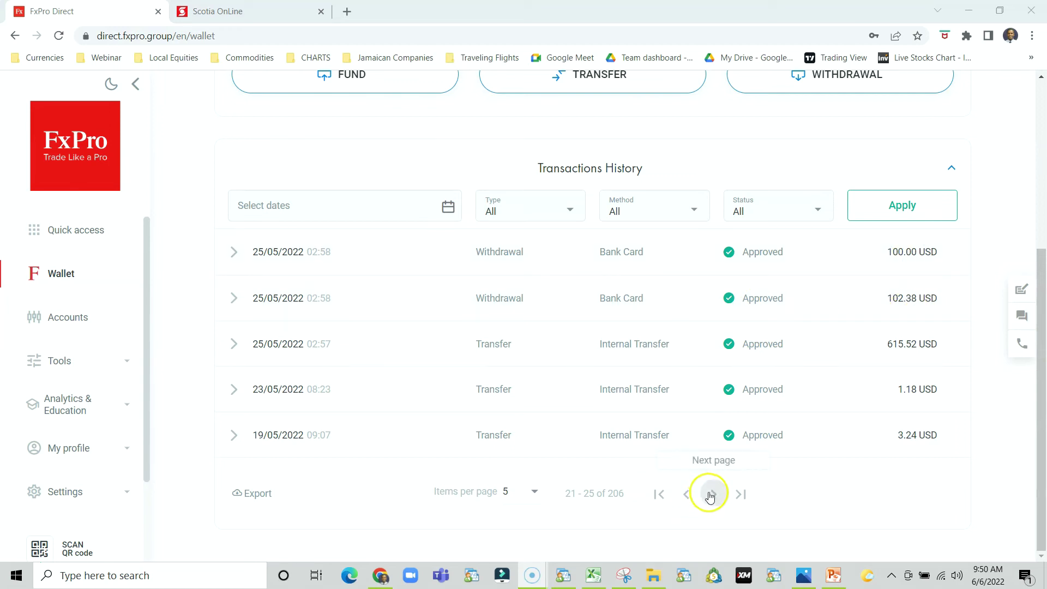
Show wallet transactions 16–20 of 206, then switch to the Scotia OnLine account history.
{"action": "left_click", "coordinate": [692, 495]}
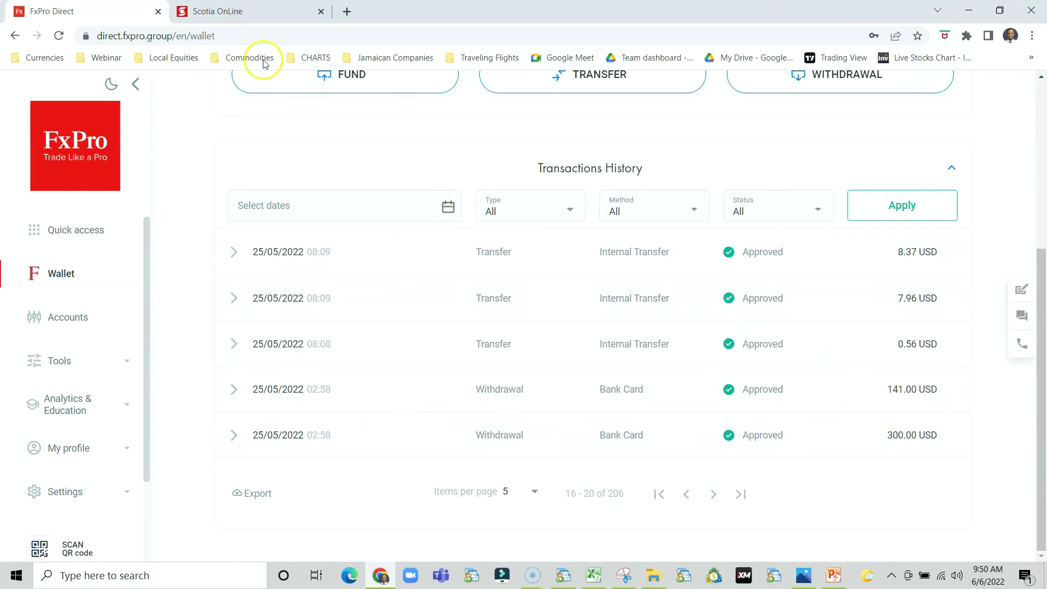
{"action": "key", "text": "ctrl+Tab"}
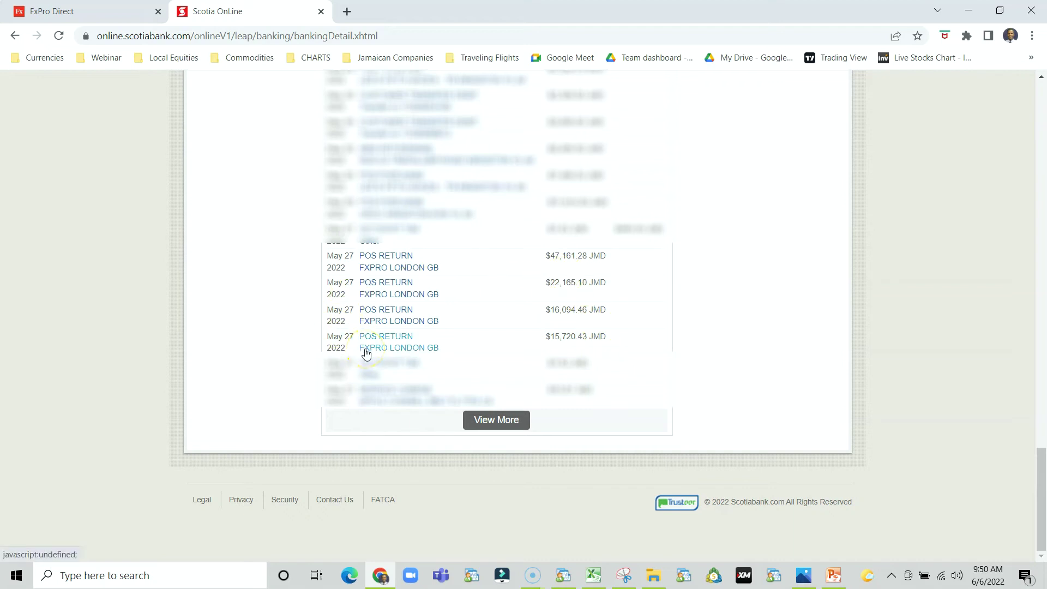
Review the four FXPRO LONDON GB POS RETURN credits and bring up the OBJECTIVES slide.
{"action": "left_click", "coordinate": [378, 295]}
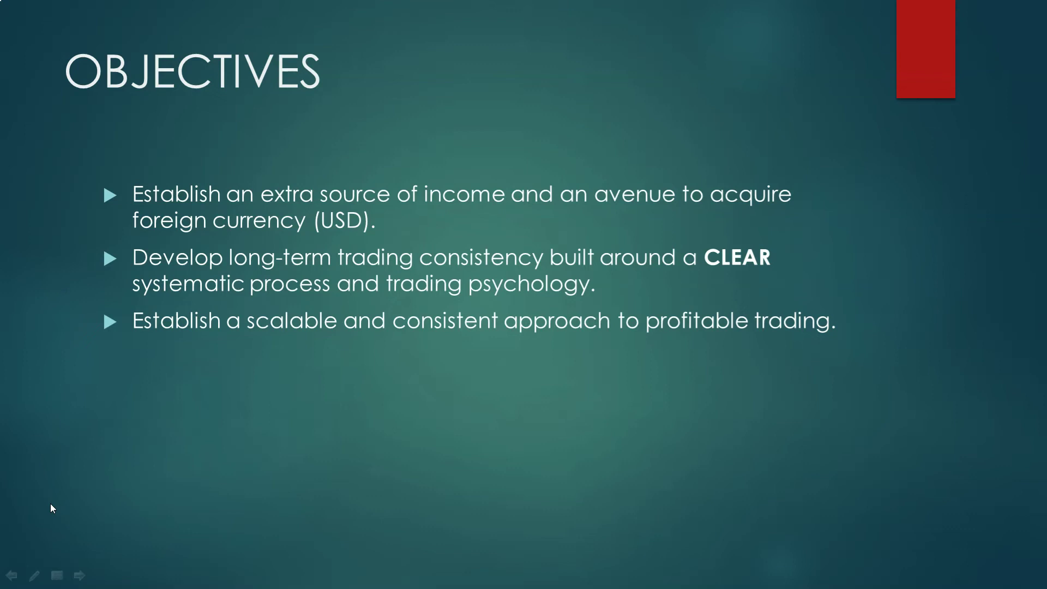
Switch from the OBJECTIVES slide to the 2022 trade-record folder with 393 items.
{"action": "key", "text": "alt+Tab"}
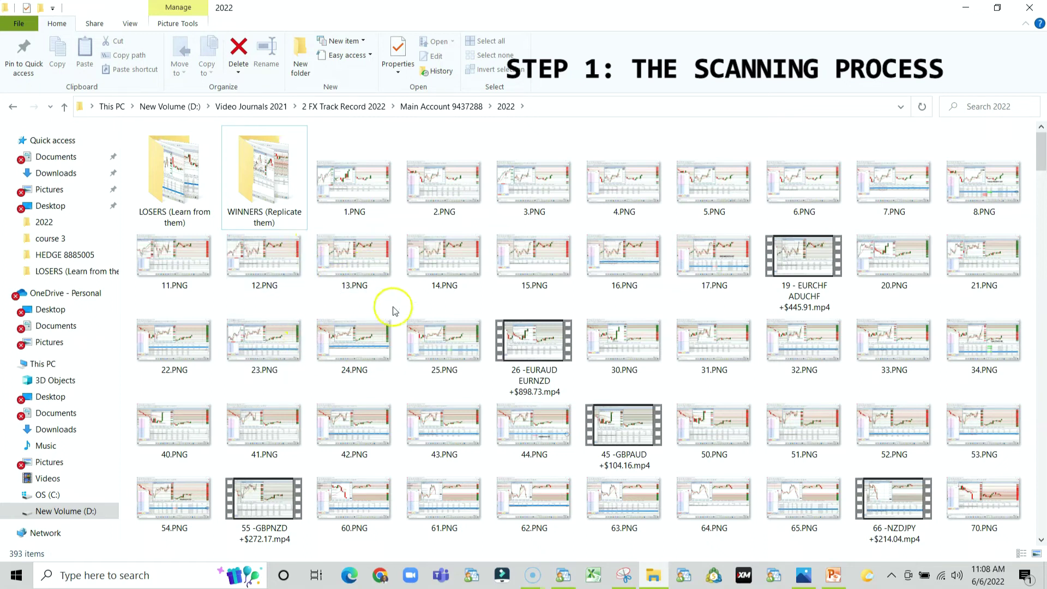
Browse the 2022 PNG screenshots and mp4 trade clips and pick out the WINNERS (Replicate them) folder.
{"action": "scroll", "coordinate": [410, 349], "scroll_direction": "down", "scroll_amount": 15}
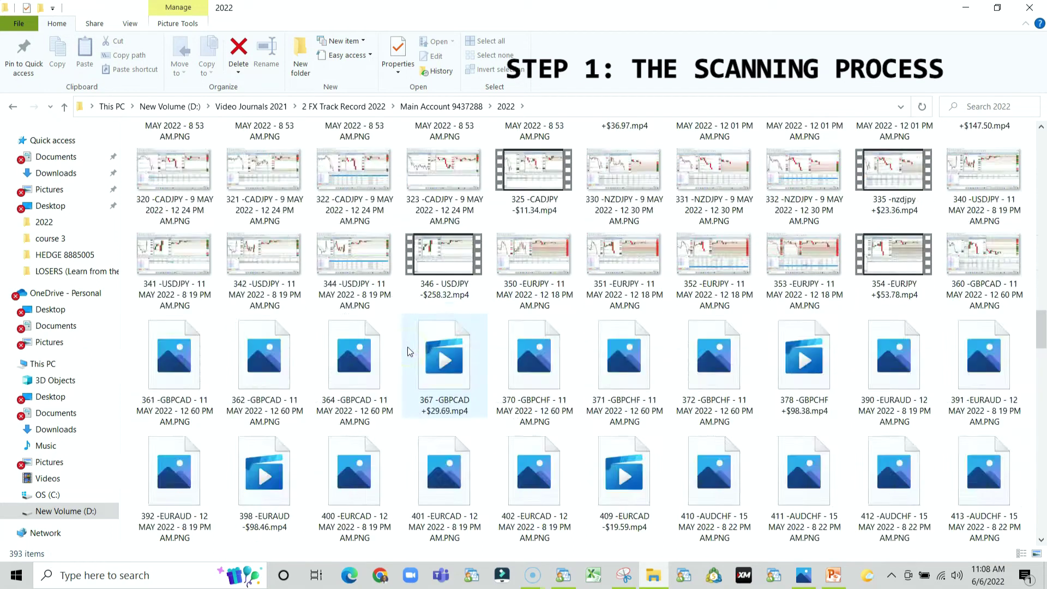
{"action": "scroll", "coordinate": [407, 347], "scroll_direction": "down", "scroll_amount": 5}
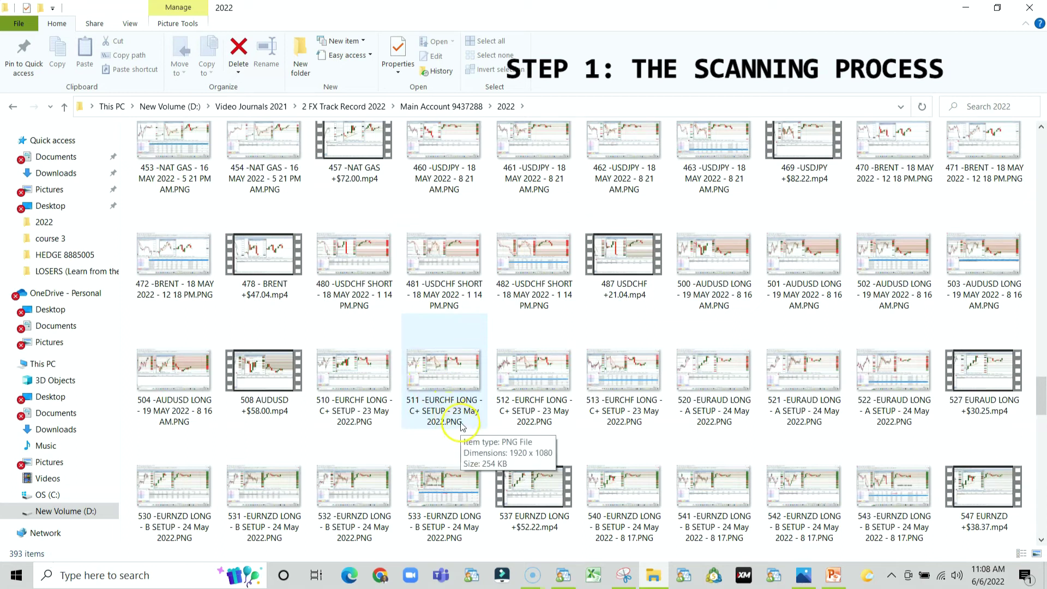
{"action": "scroll", "coordinate": [462, 426], "scroll_direction": "up", "scroll_amount": 20}
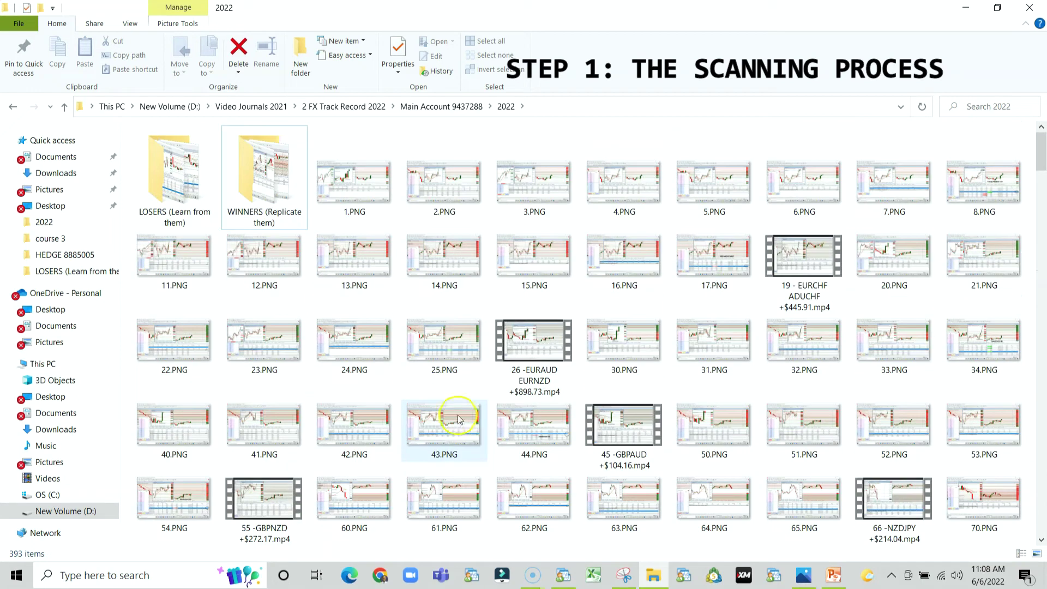
{"action": "mouse_move", "coordinate": [685, 255]}
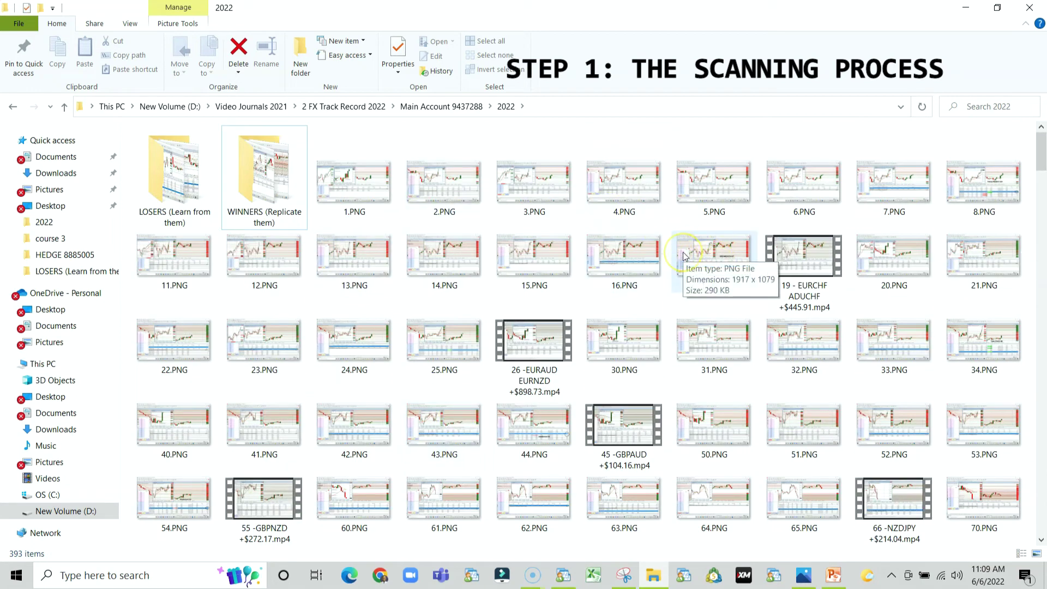
{"action": "left_click", "coordinate": [267, 174]}
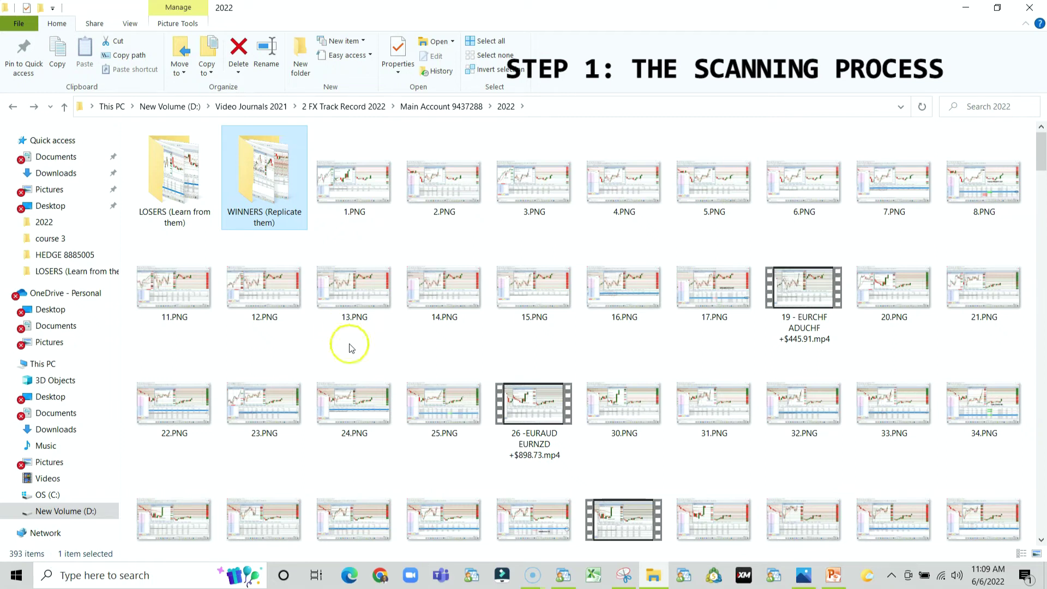
{"action": "scroll", "coordinate": [419, 360], "scroll_direction": "down", "scroll_amount": 10}
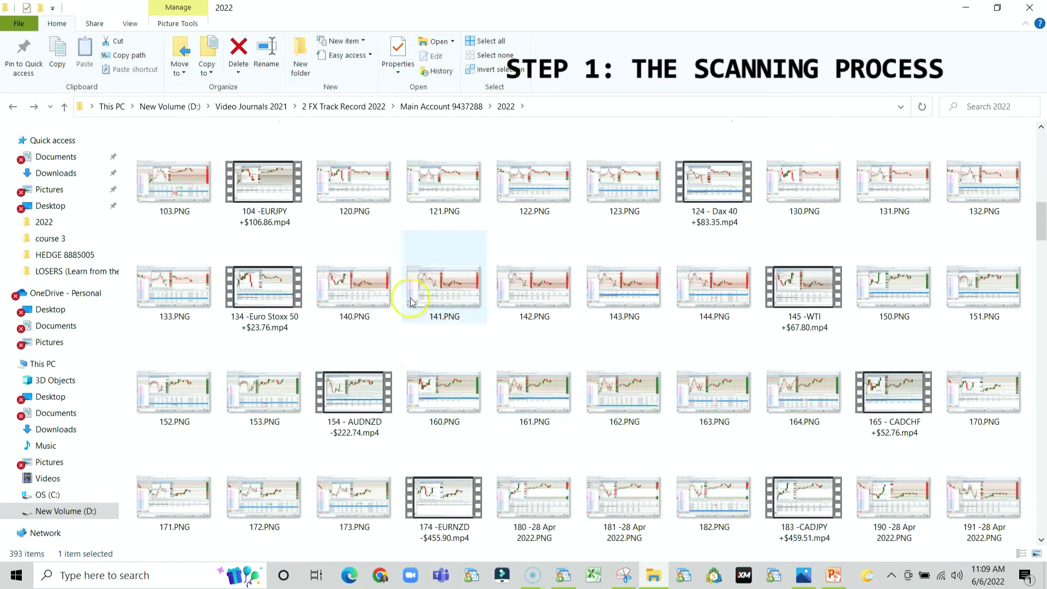
{"action": "scroll", "coordinate": [444, 371], "scroll_direction": "up", "scroll_amount": 10}
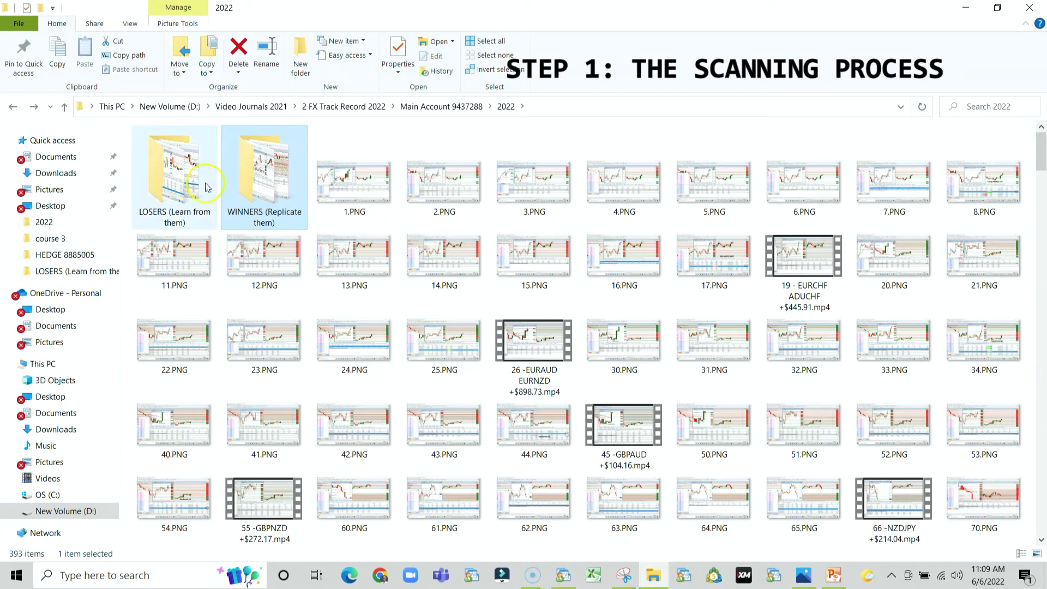
{"action": "double_click", "coordinate": [172, 199]}
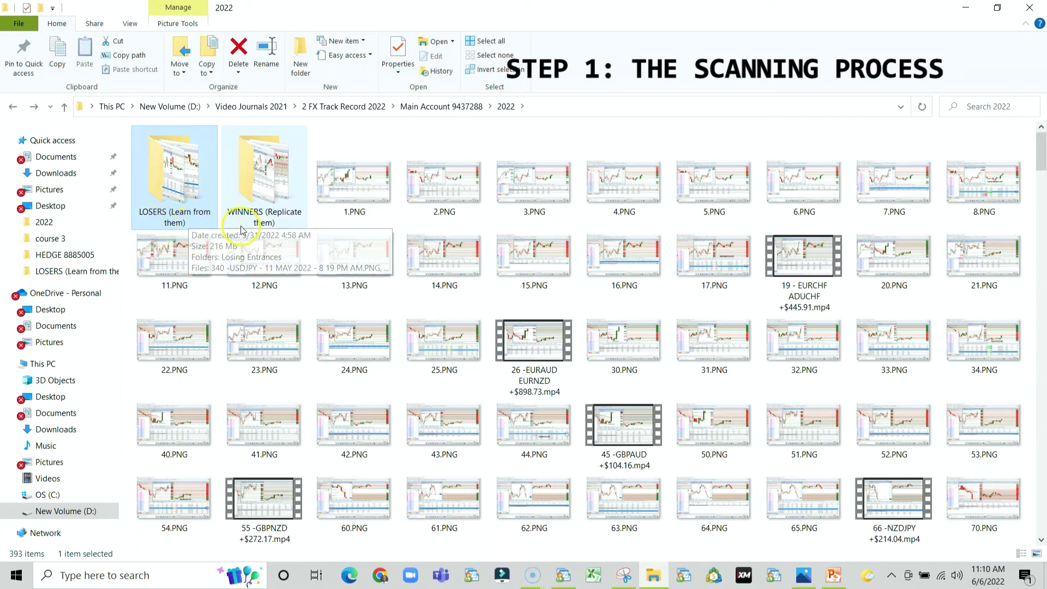
Open the WINNERS folder and the EURCHF LONG 2 JUNE 2022 screenshot.
{"action": "double_click", "coordinate": [266, 201]}
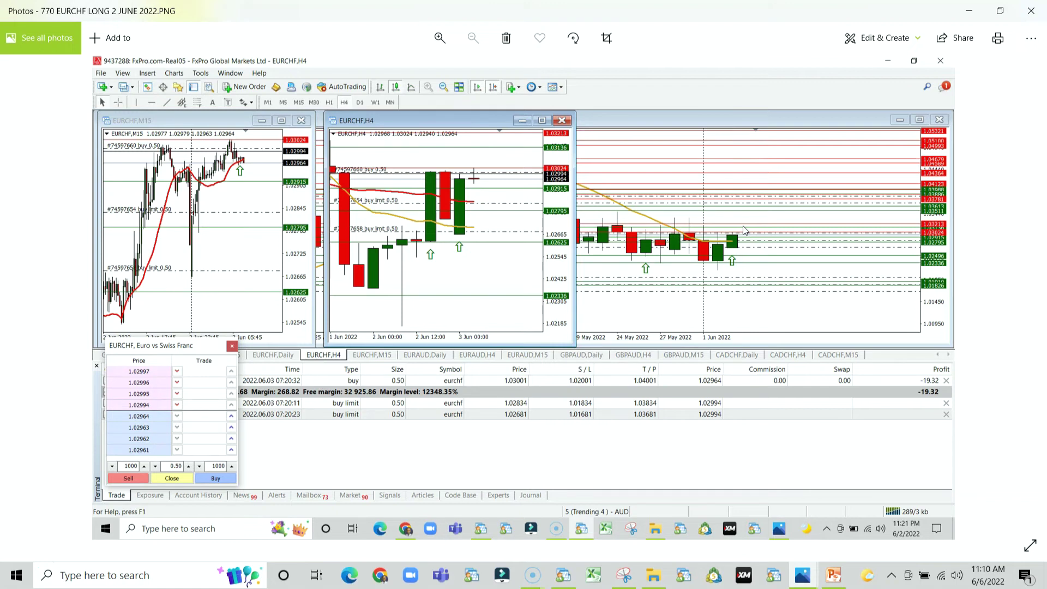
{"action": "left_click_drag", "start_coordinate": [756, 249], "coordinate": [735, 254]}
{"action": "left_click", "coordinate": [485, 246]}
Zoom in and out on the H4 buy and buy limit entries, then return to WINNERS.
{"action": "scroll", "coordinate": [431, 186], "scroll_direction": "up", "scroll_amount": 2}
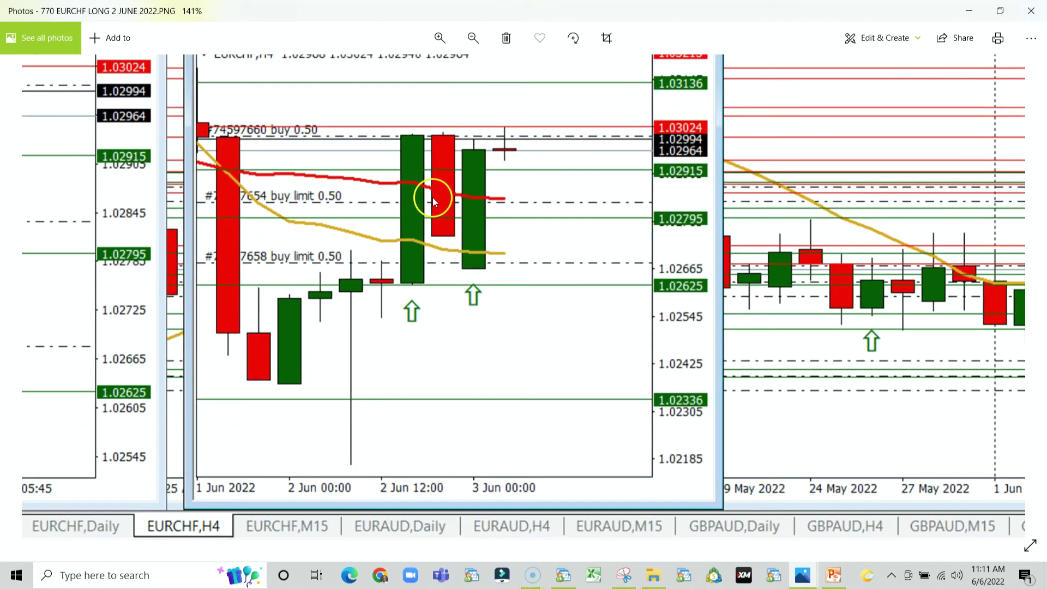
{"action": "scroll", "coordinate": [415, 152], "scroll_direction": "down", "scroll_amount": 1}
{"action": "scroll", "coordinate": [410, 141], "scroll_direction": "down", "scroll_amount": 1}
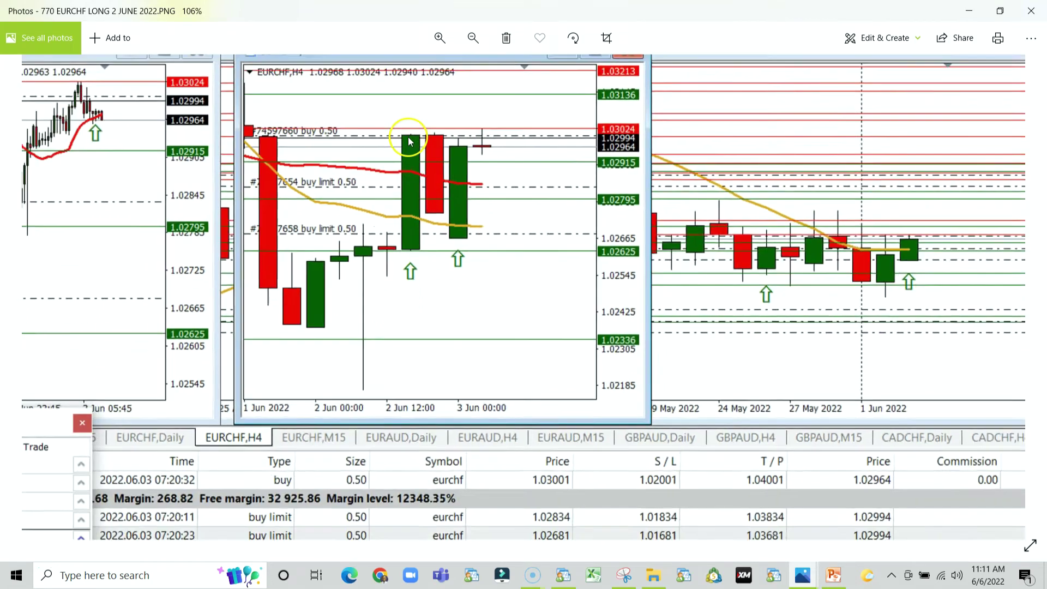
{"action": "scroll", "coordinate": [410, 142], "scroll_direction": "down", "scroll_amount": 2}
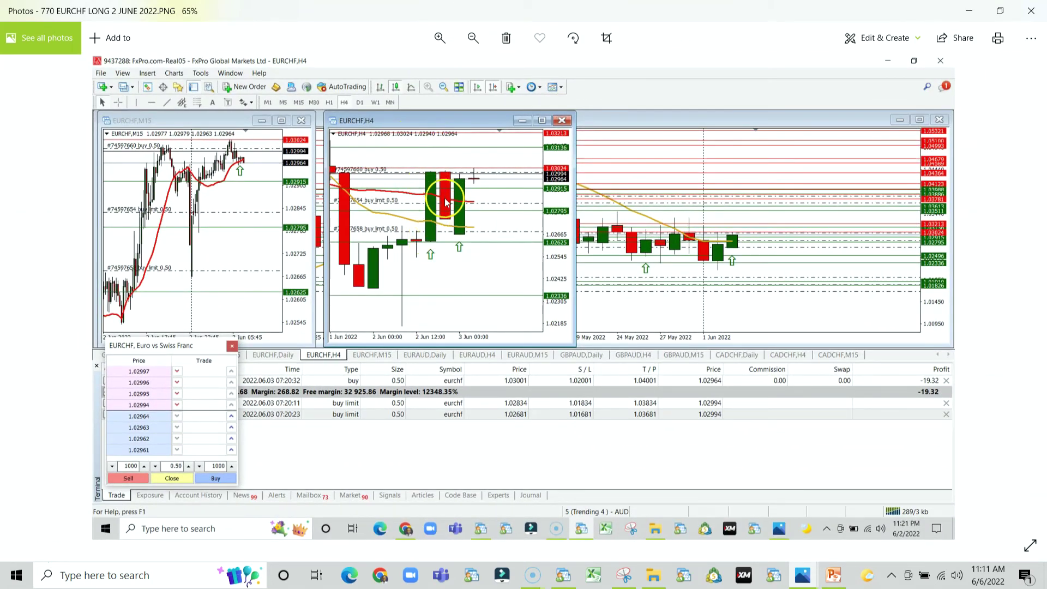
{"action": "scroll", "coordinate": [452, 224], "scroll_direction": "up", "scroll_amount": 1}
{"action": "scroll", "coordinate": [451, 221], "scroll_direction": "up", "scroll_amount": 2}
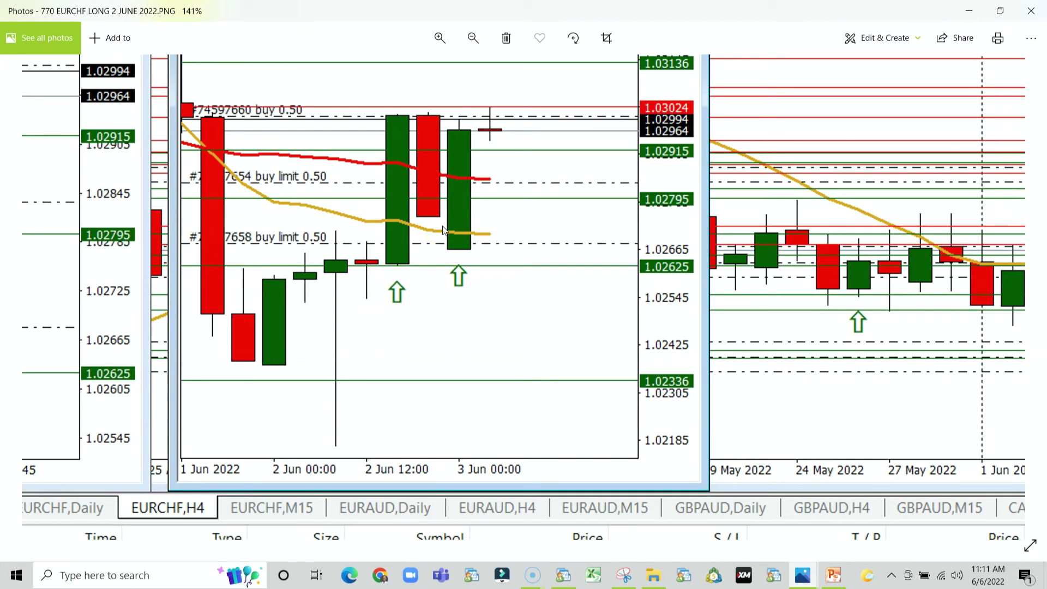
{"action": "scroll", "coordinate": [443, 230], "scroll_direction": "down", "scroll_amount": 2}
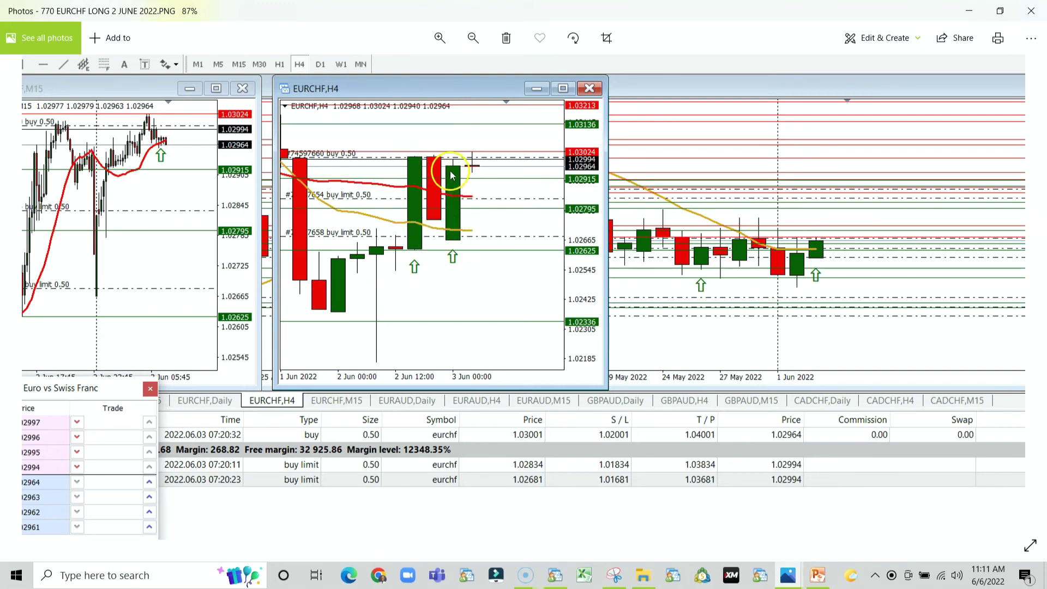
{"action": "scroll", "coordinate": [478, 194], "scroll_direction": "down", "scroll_amount": 3}
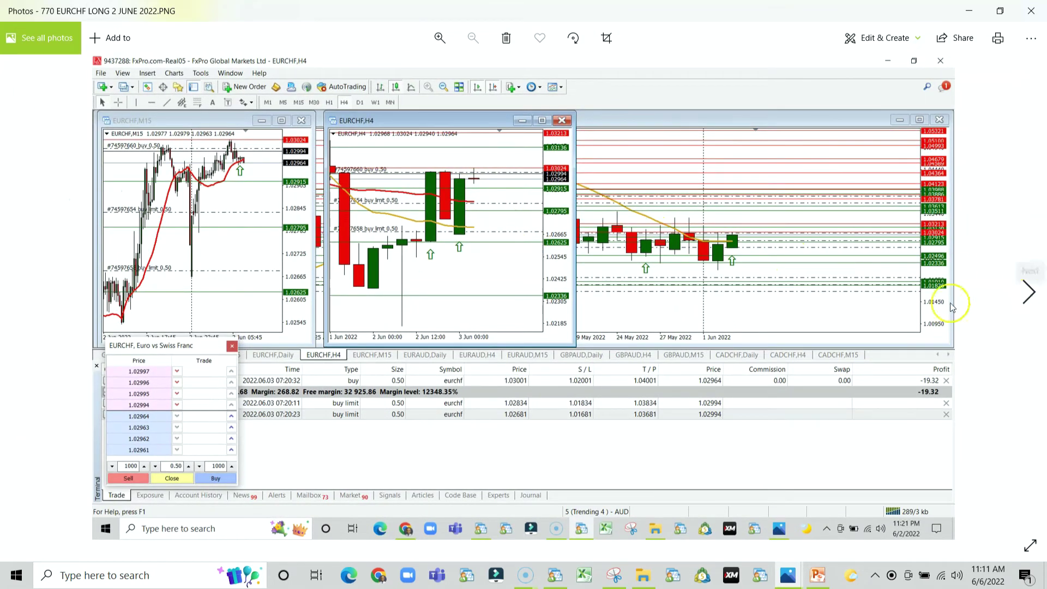
{"action": "key", "text": "alt+Tab"}
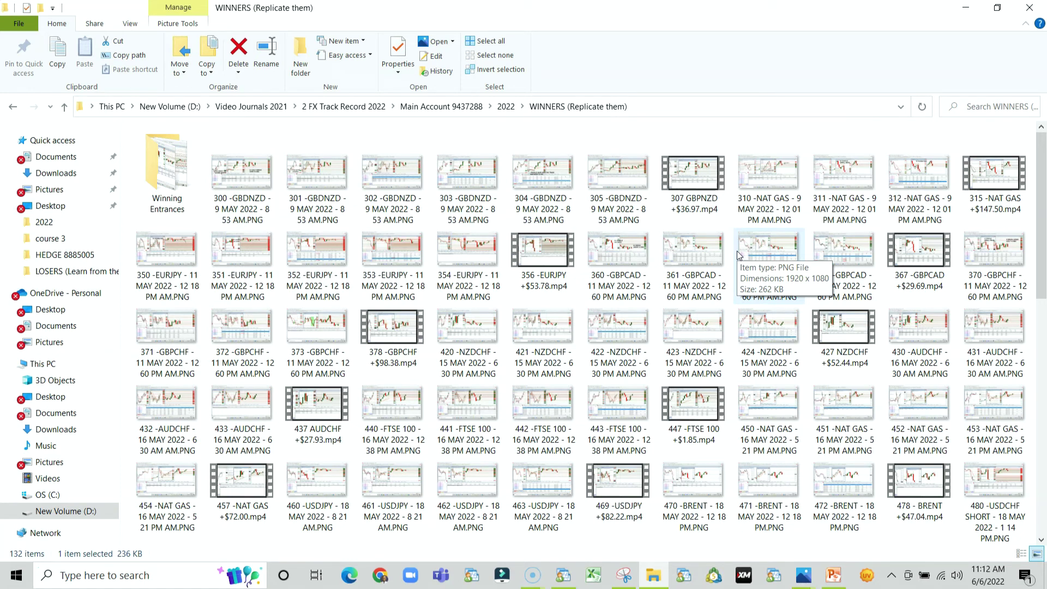
Return to the 2022 folder, then bring up the MT4 terminal with EURUSD M15 and H4 charts.
{"action": "left_click", "coordinate": [505, 107]}
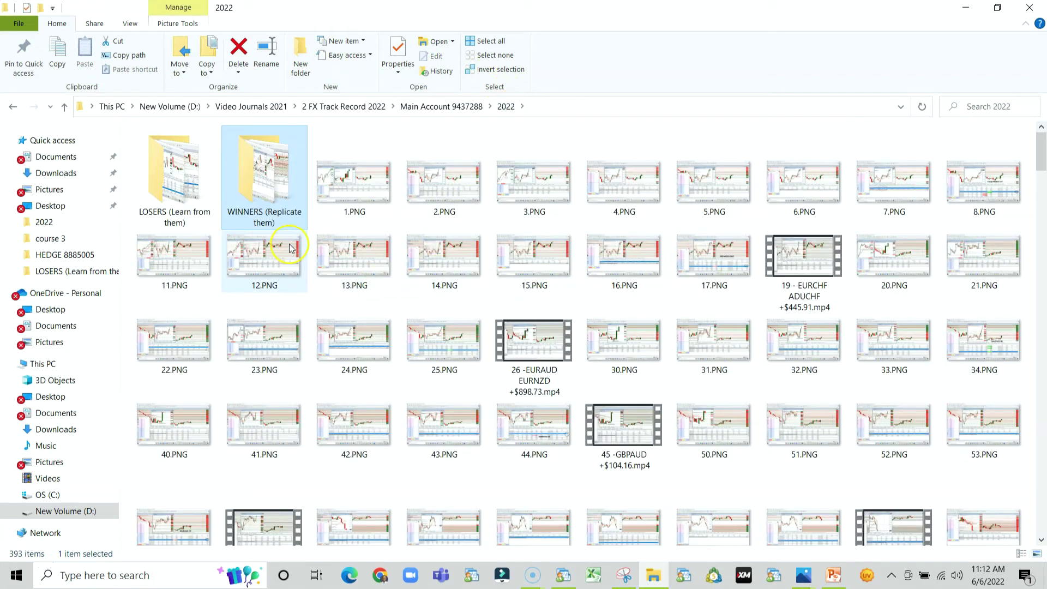
{"action": "mouse_move", "coordinate": [304, 221]}
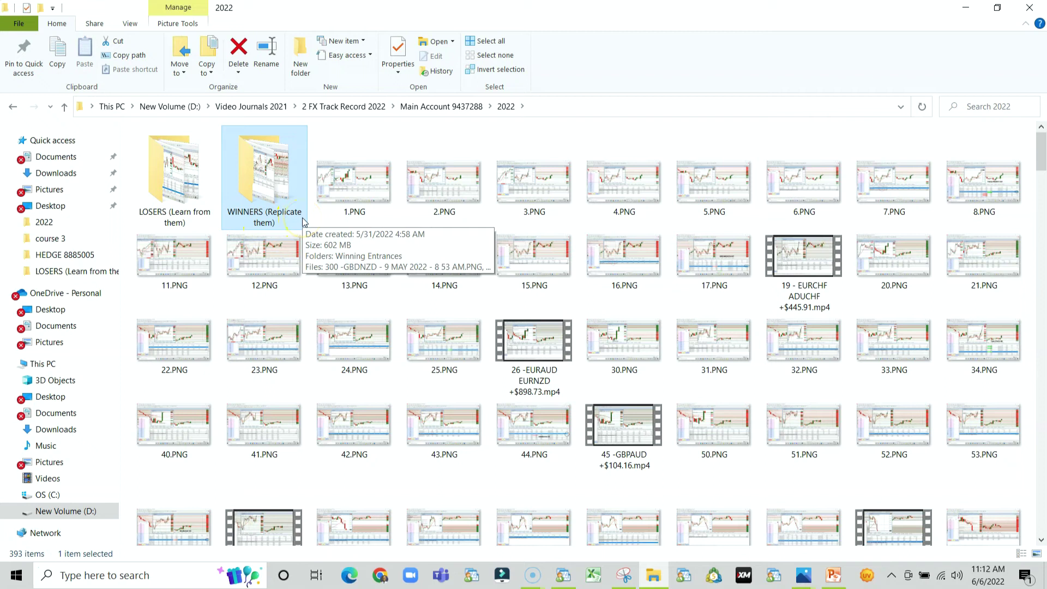
{"action": "mouse_move", "coordinate": [182, 226]}
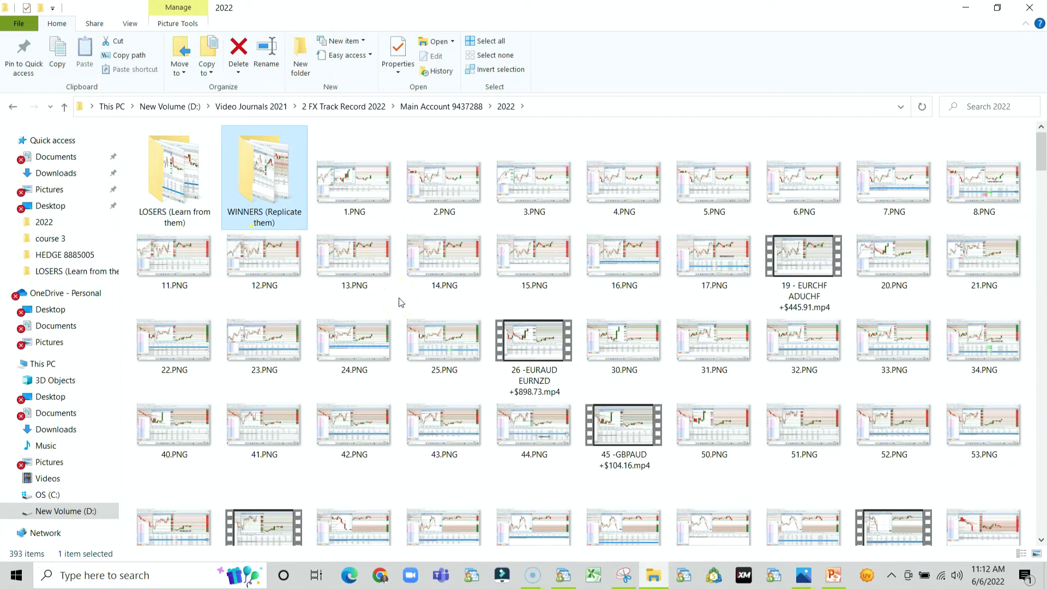
{"action": "mouse_move", "coordinate": [461, 337]}
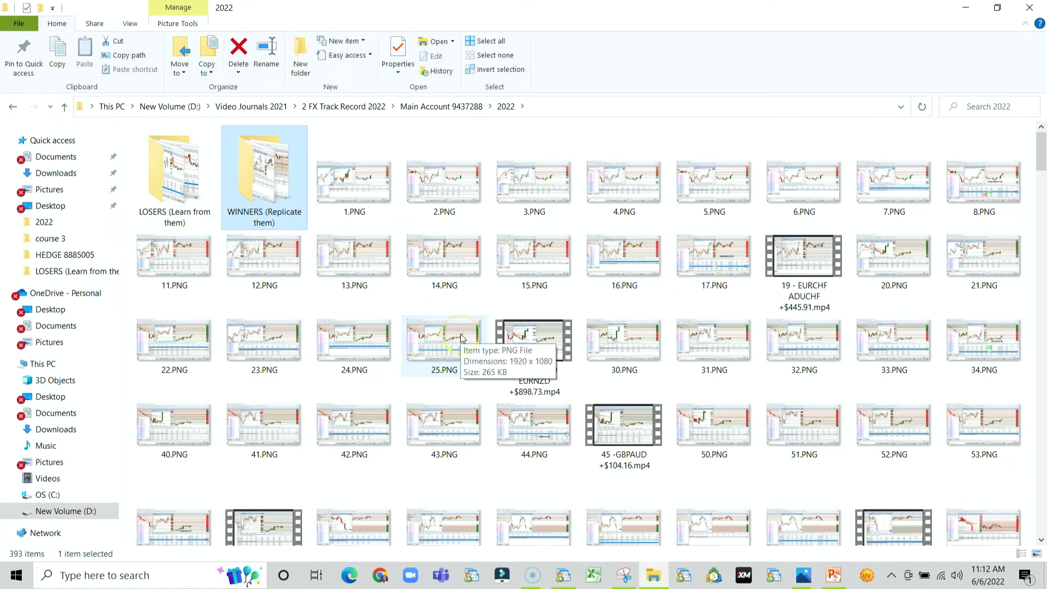
{"action": "left_click", "coordinate": [571, 571]}
{"action": "left_click", "coordinate": [339, 304]}
Load the 5 (Trending 4) - AUD - CHF CROSSES profile showing EURCHF M15, H4 and Daily charts.
{"action": "left_click", "coordinate": [250, 262]}
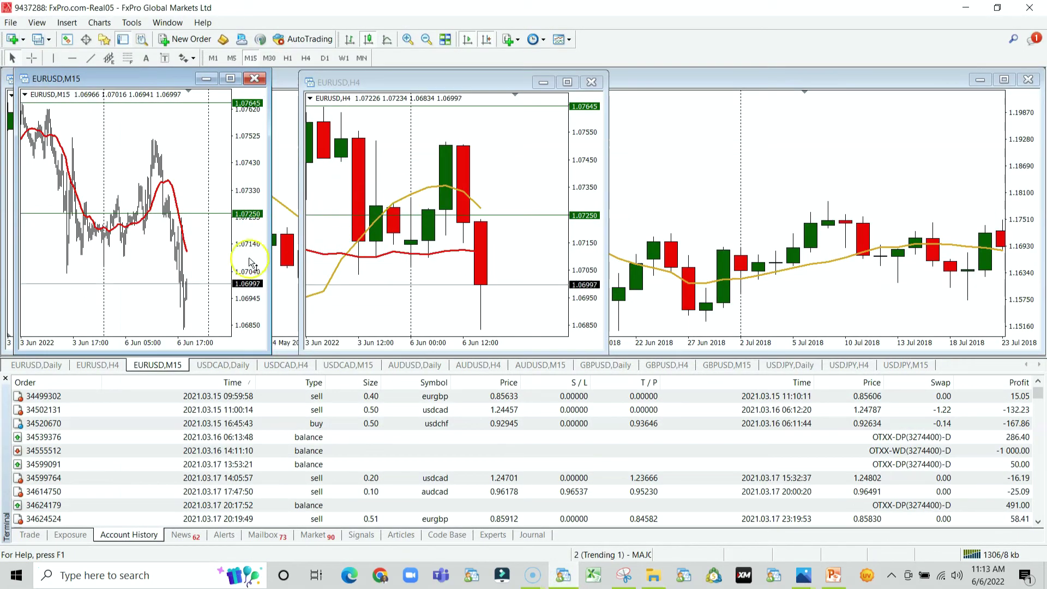
{"action": "left_click", "coordinate": [632, 555]}
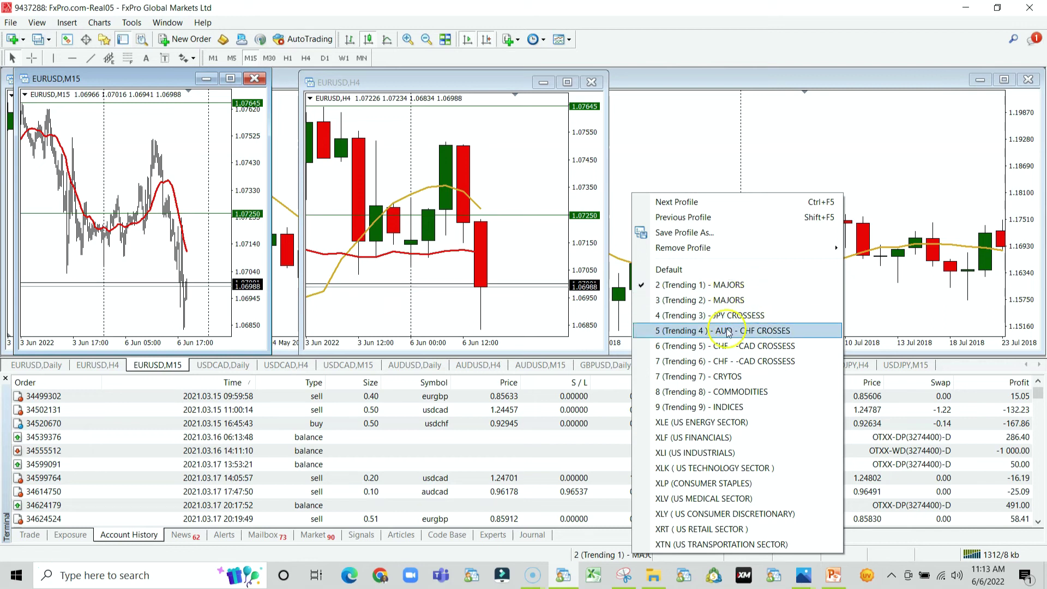
{"action": "left_click", "coordinate": [709, 382]}
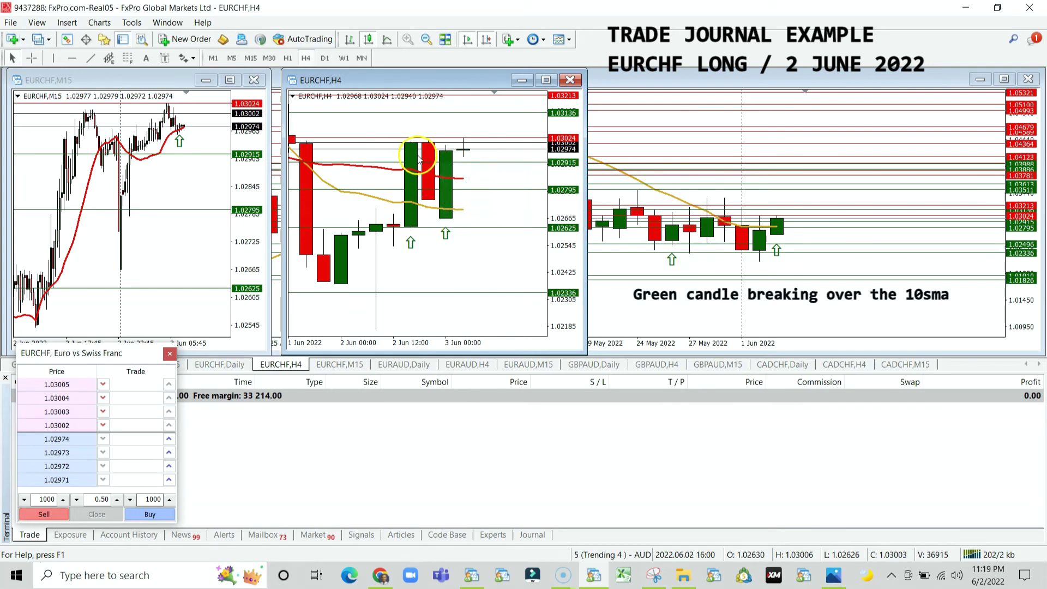
Place a 0.50-lot EURCHF buy limit at 1.02969 and drag it down to 1.02834.
{"action": "left_click", "coordinate": [435, 160]}
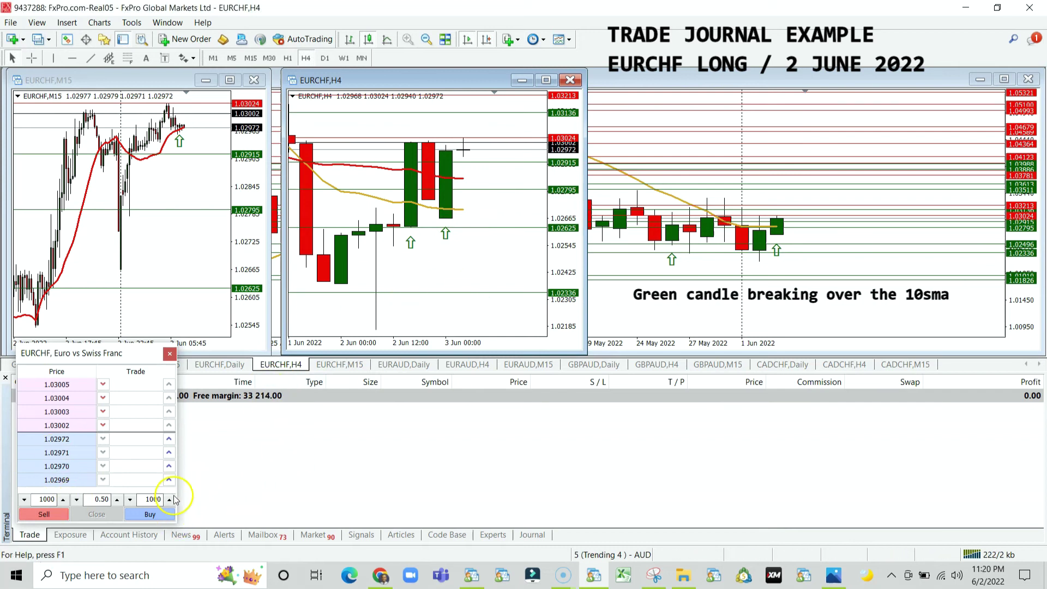
{"action": "left_click", "coordinate": [169, 479]}
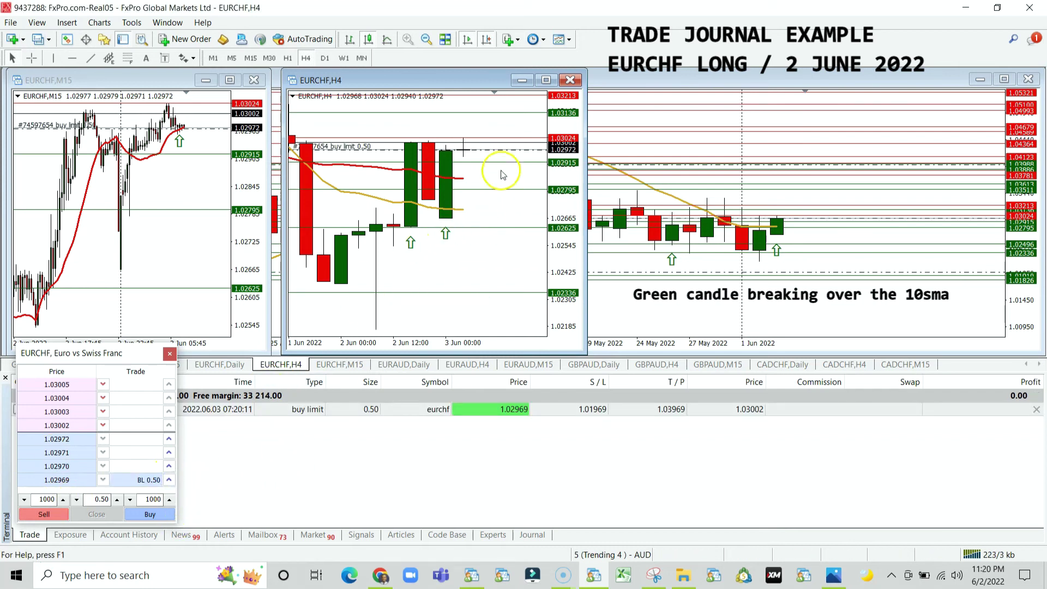
{"action": "left_click", "coordinate": [484, 151]}
{"action": "left_click_drag", "start_coordinate": [483, 150], "coordinate": [483, 183]}
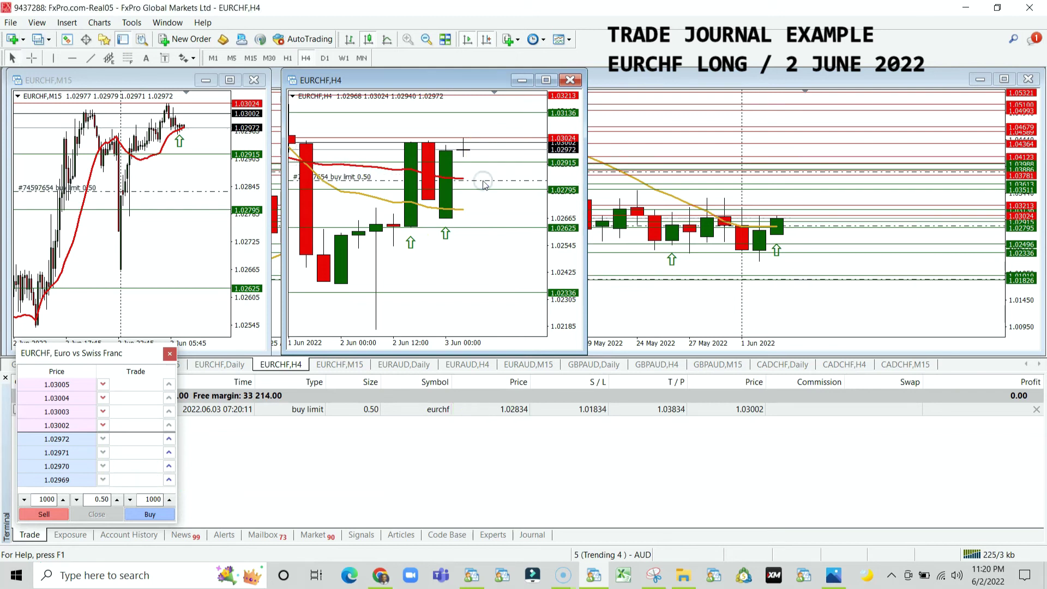